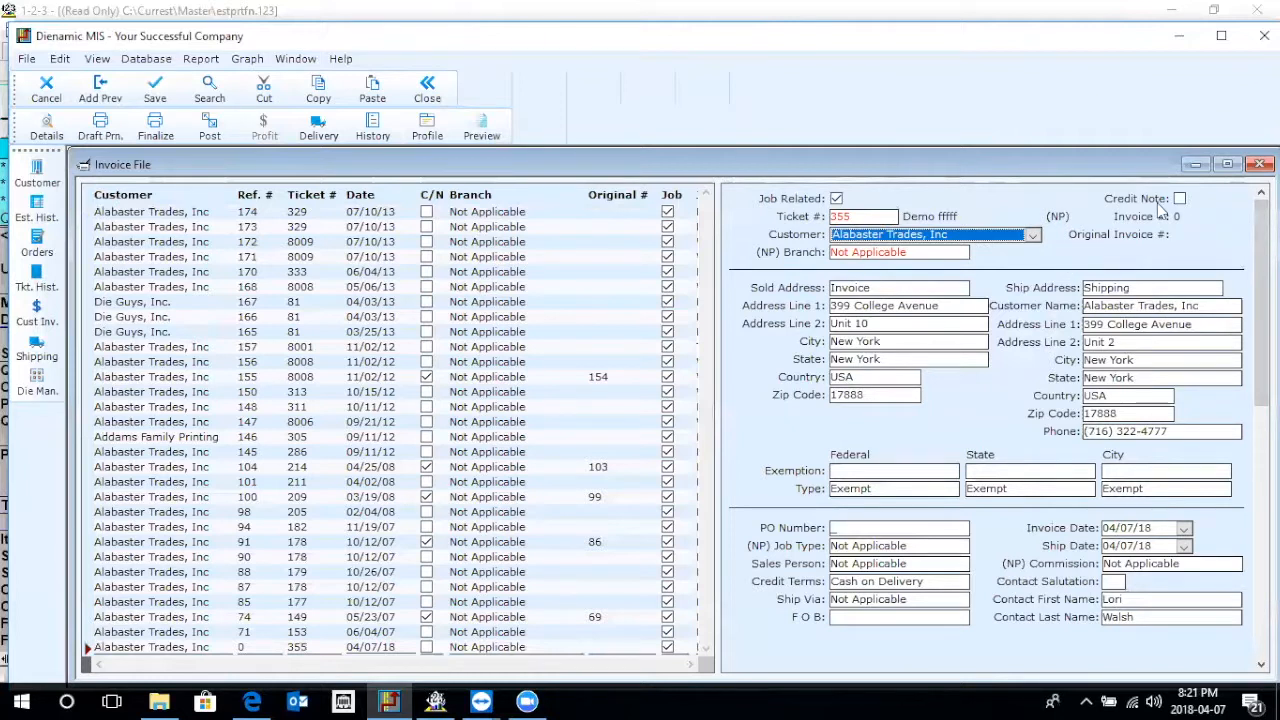
# Save the new Alabaster Trades invoice dated 04/07/18 and open its line details.
pyautogui.click(155, 97)
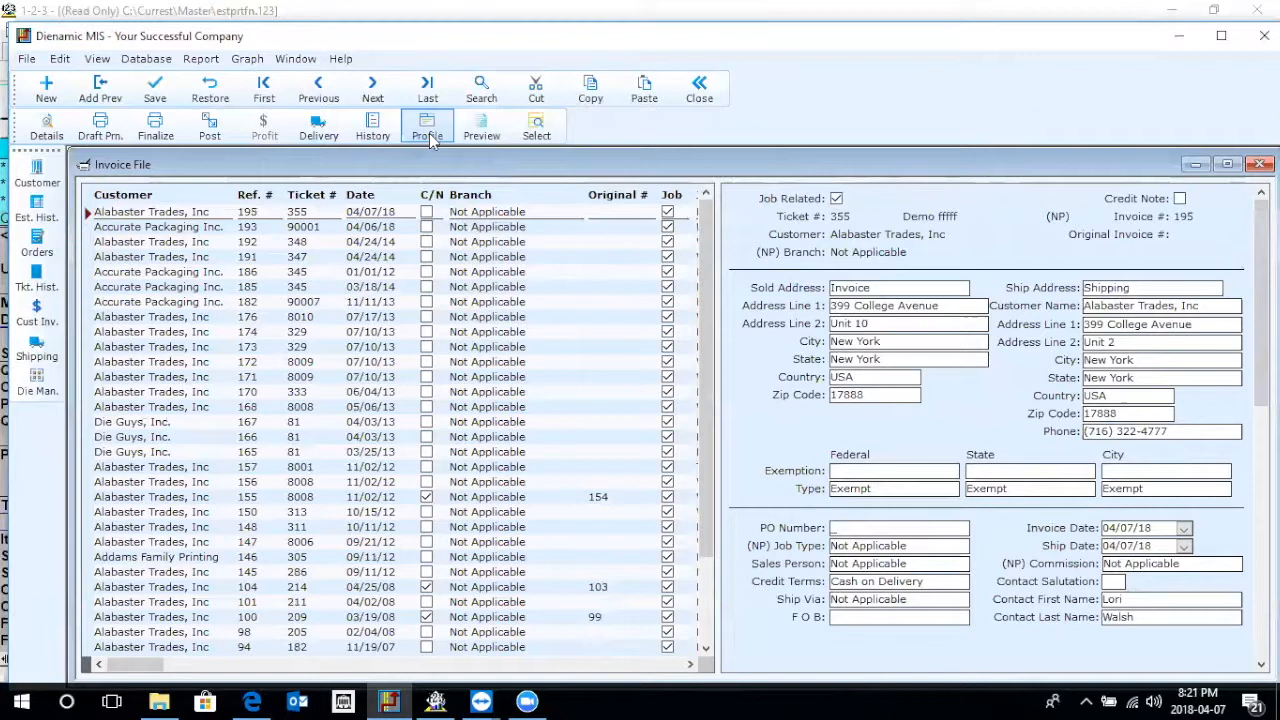
pyautogui.click(371, 135)
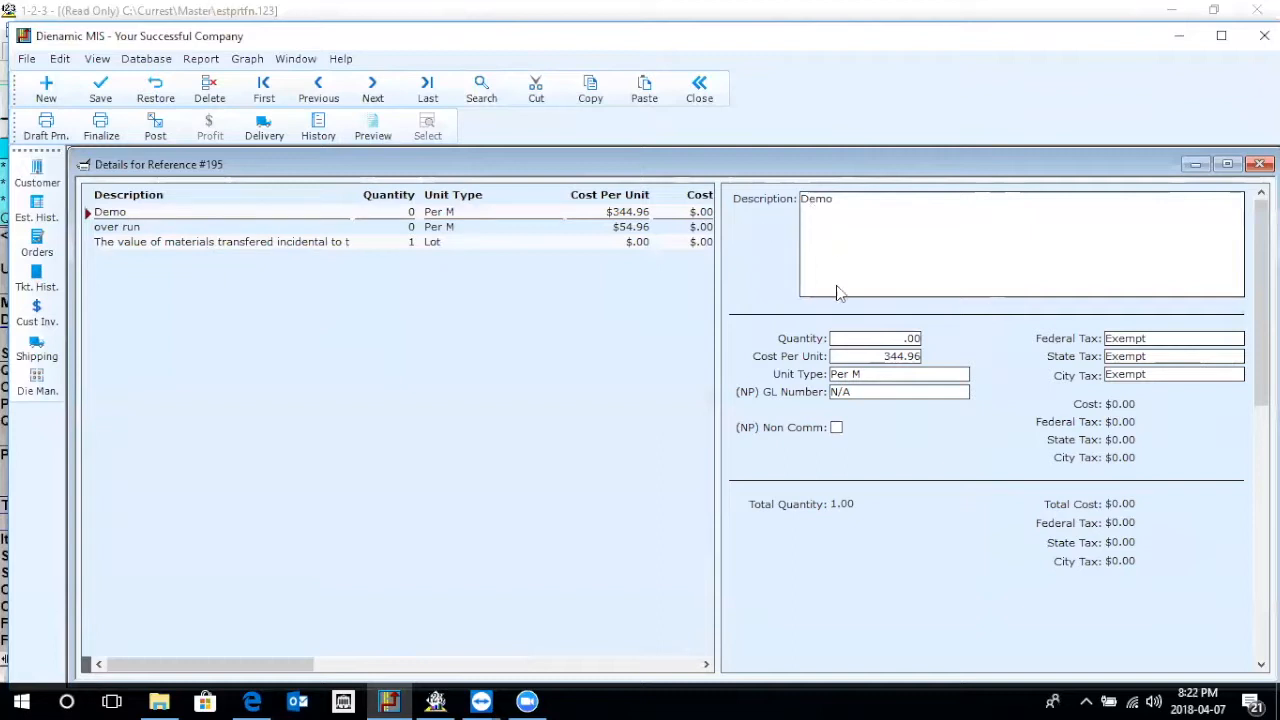
# Set the Demo line's cost per unit to 350 and delete the over run line.
pyautogui.click(892, 361)
pyautogui.write('350')
pyautogui.click(333, 228)
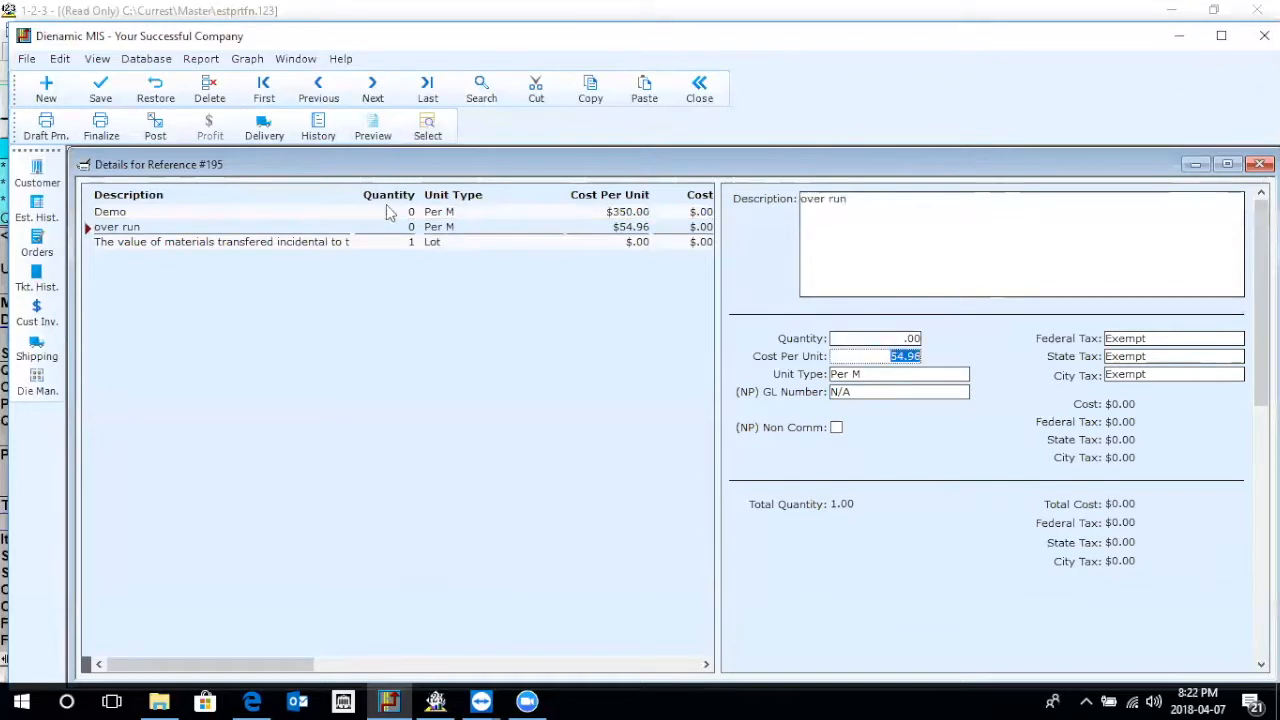
pyautogui.click(208, 92)
pyautogui.click(665, 421)
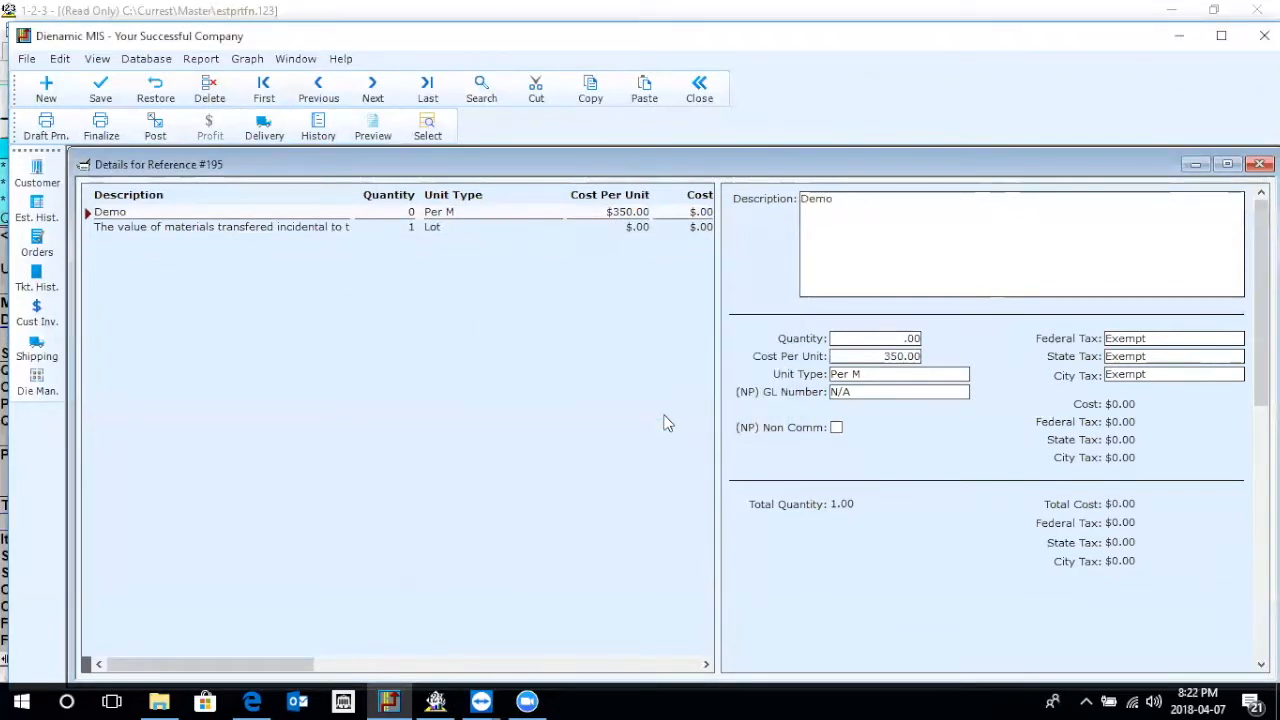
# Replace the description of the line about the value of materials transferred with "ttttttt".
pyautogui.click(290, 230)
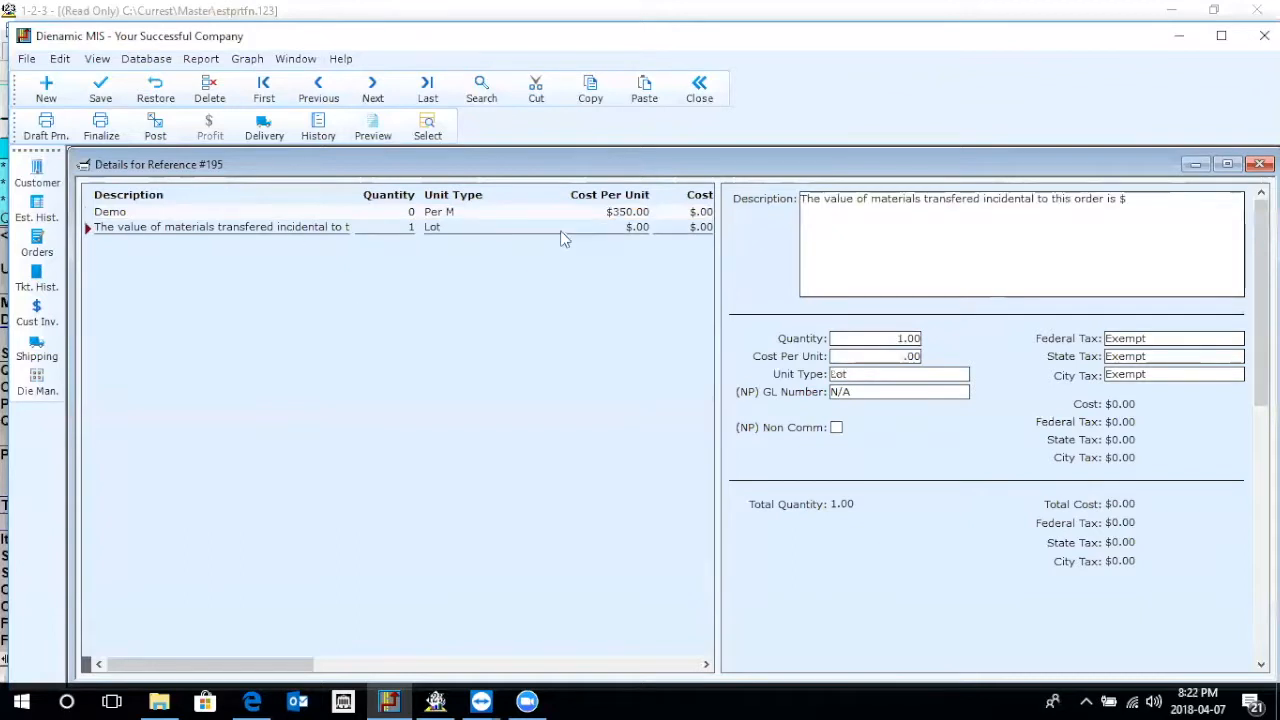
pyautogui.click(845, 202)
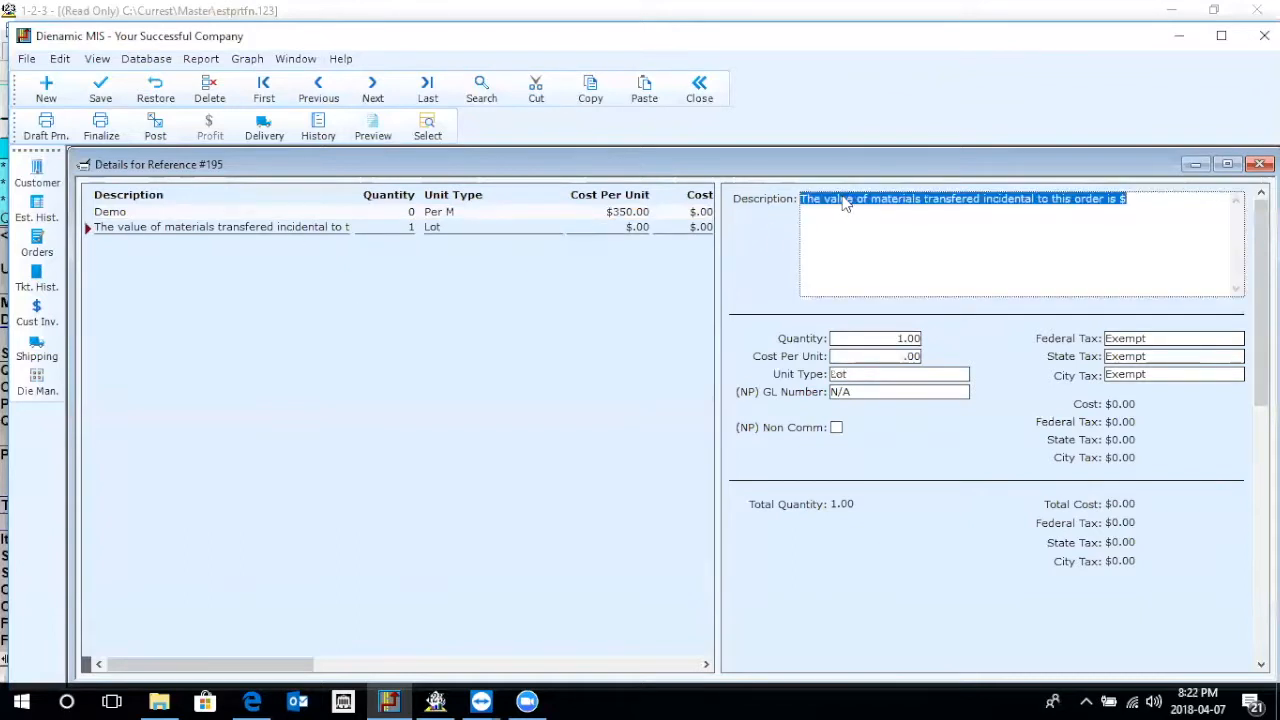
pyautogui.write('ttttttt')
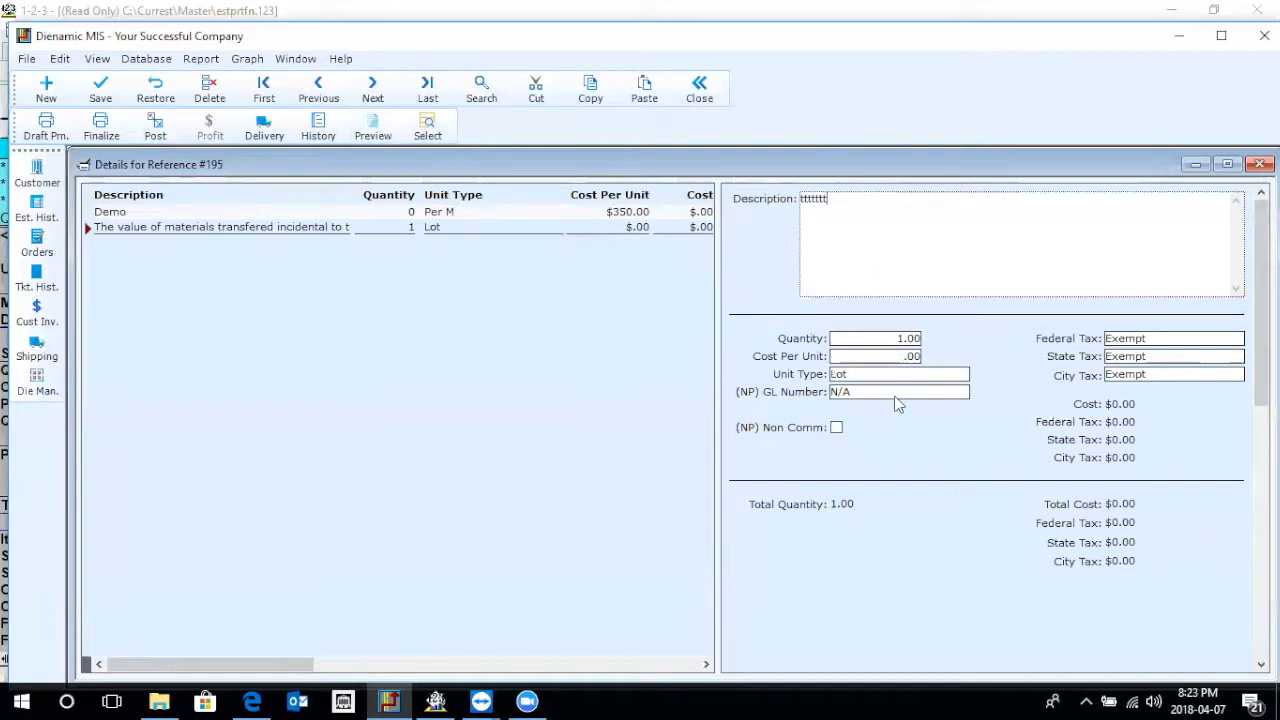
# Keep Lot as the unit type of the ttttttt line and assign it GL number 5000 - Sales.
pyautogui.click(843, 379)
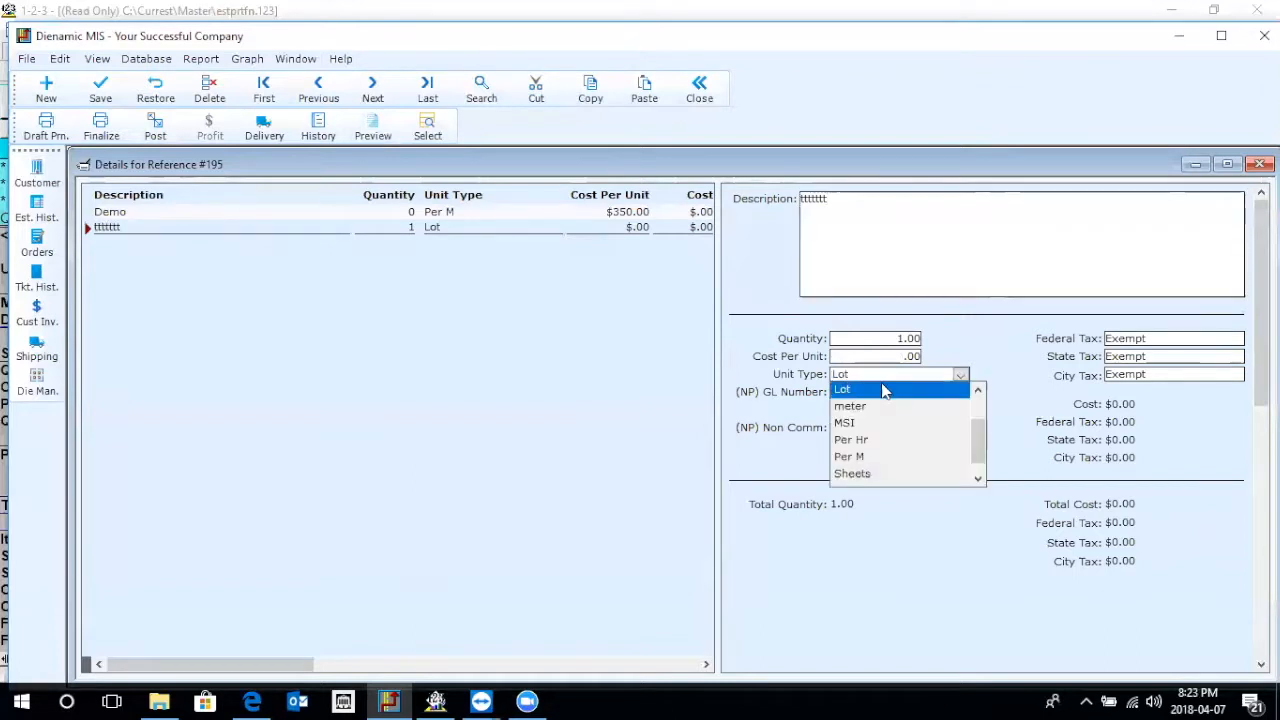
pyautogui.scroll(1, 988, 447)
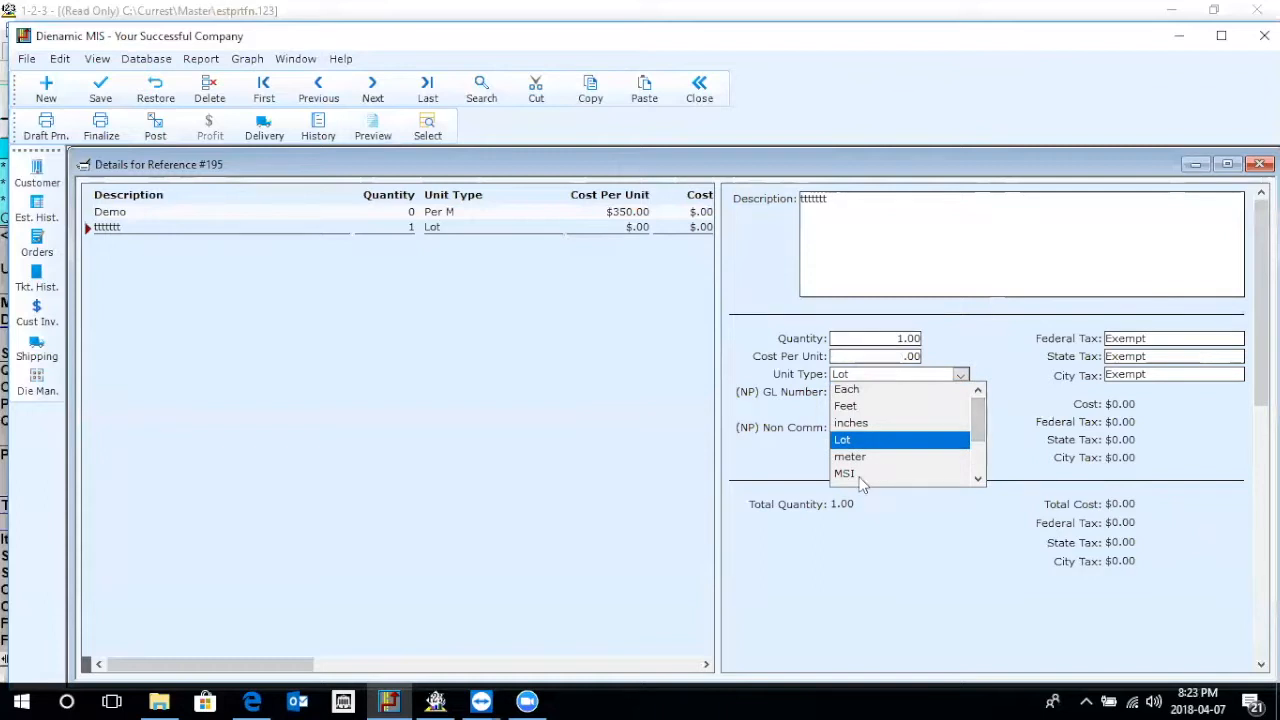
pyautogui.click(857, 441)
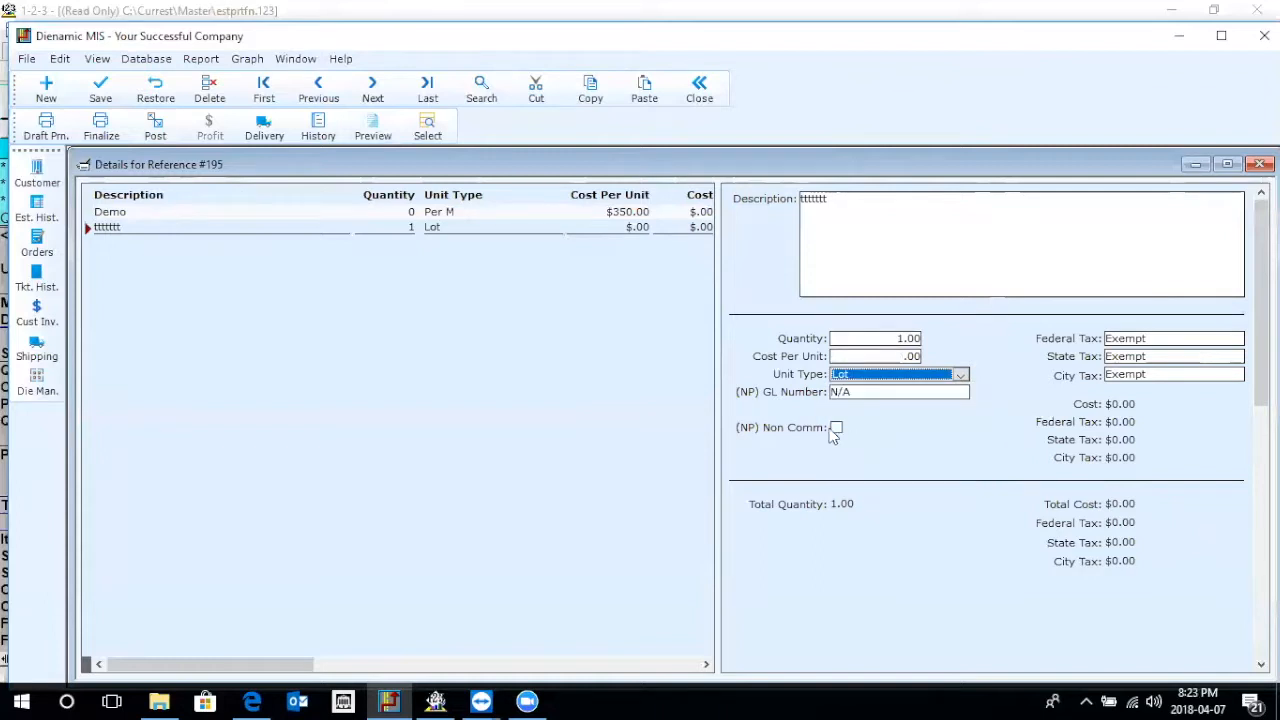
pyautogui.click(838, 396)
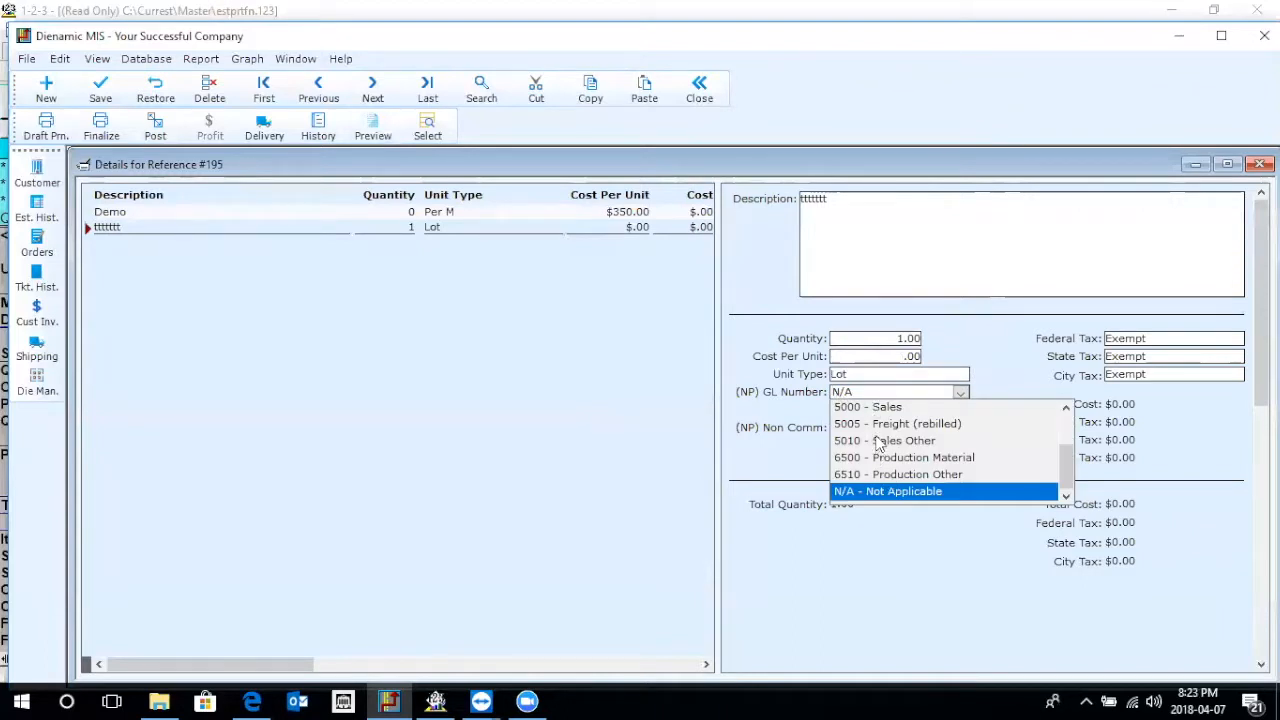
pyautogui.click(868, 407)
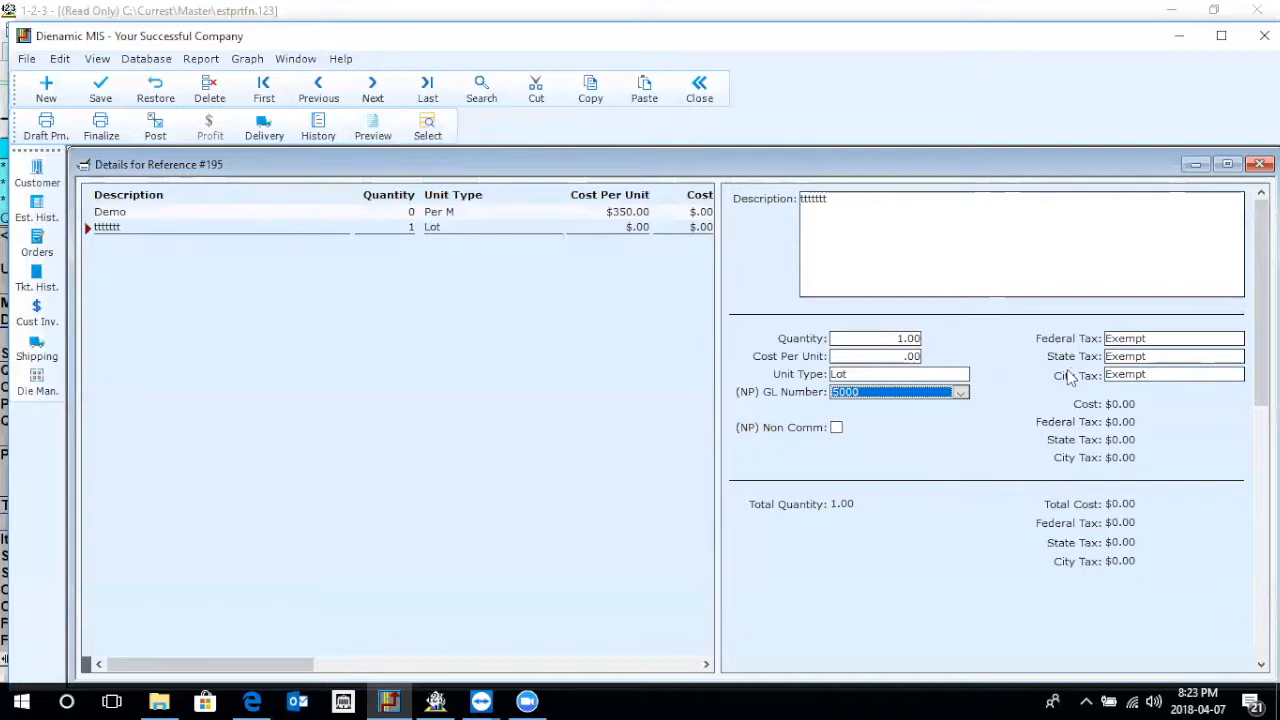
# Change the ttttttt line's federal tax to Federal Sales Tax, and set it back to Exempt.
pyautogui.click(1125, 343)
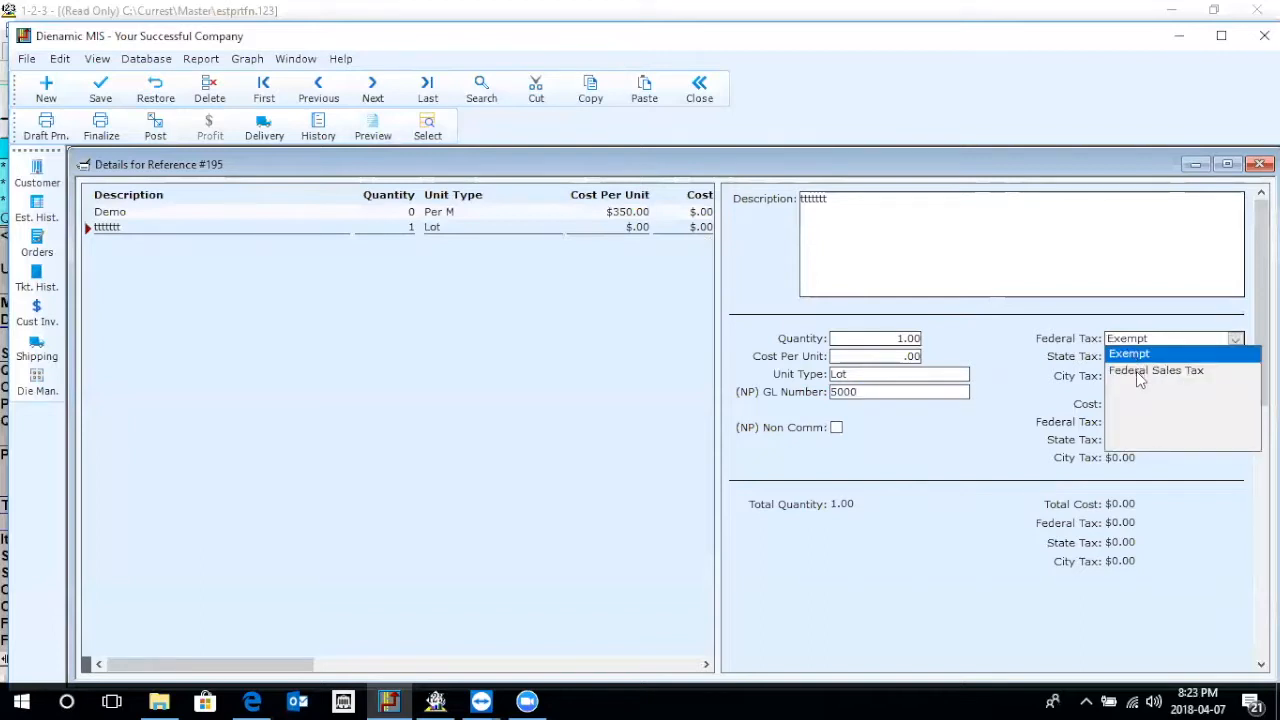
pyautogui.click(1140, 374)
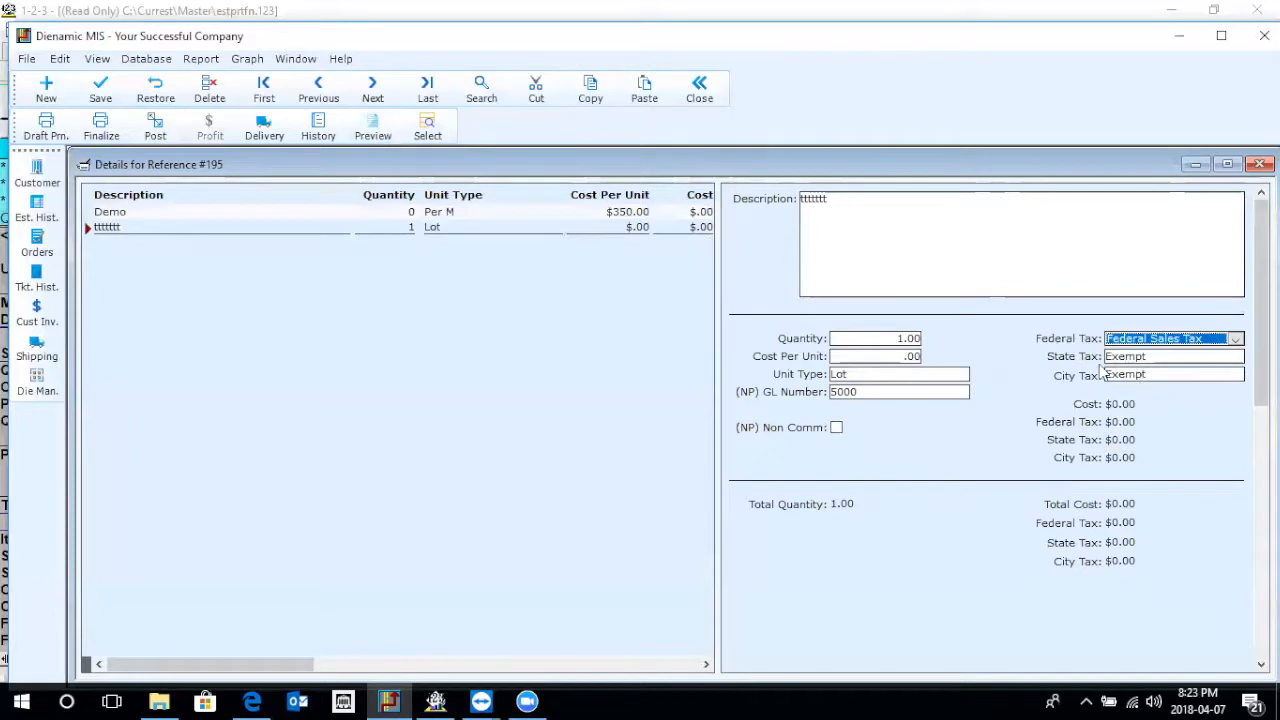
pyautogui.click(1137, 343)
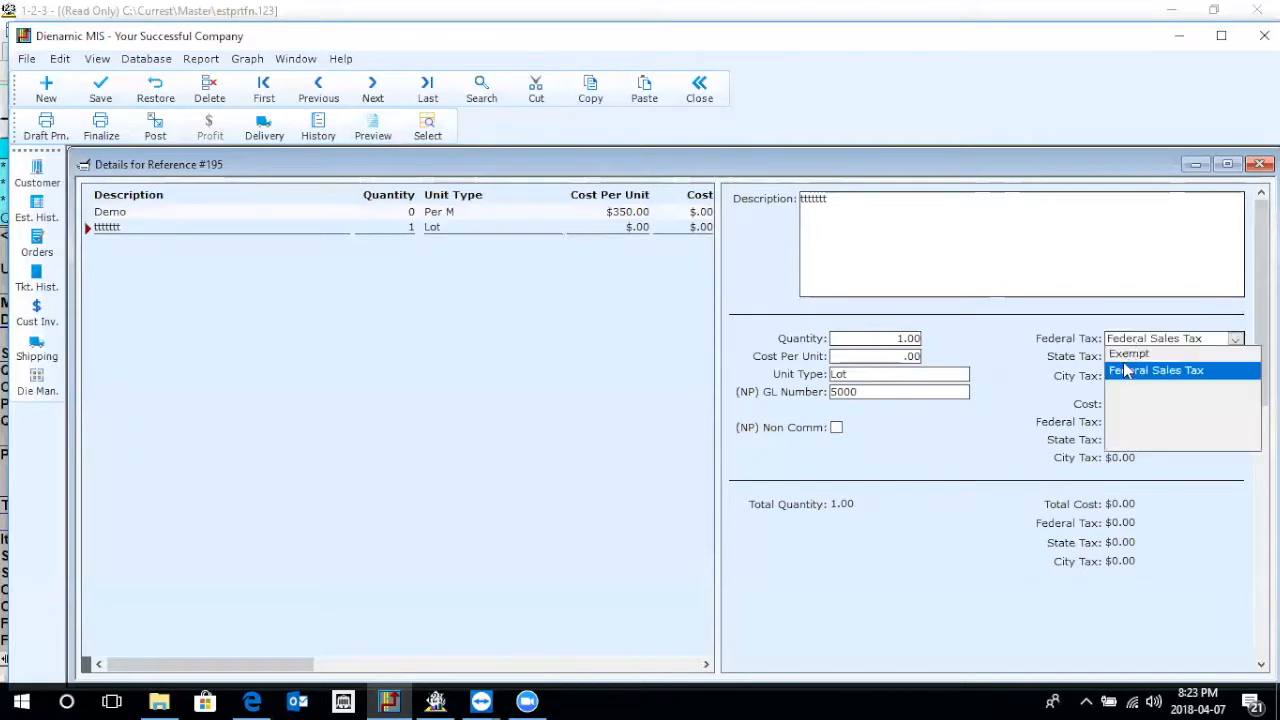
pyautogui.click(1128, 354)
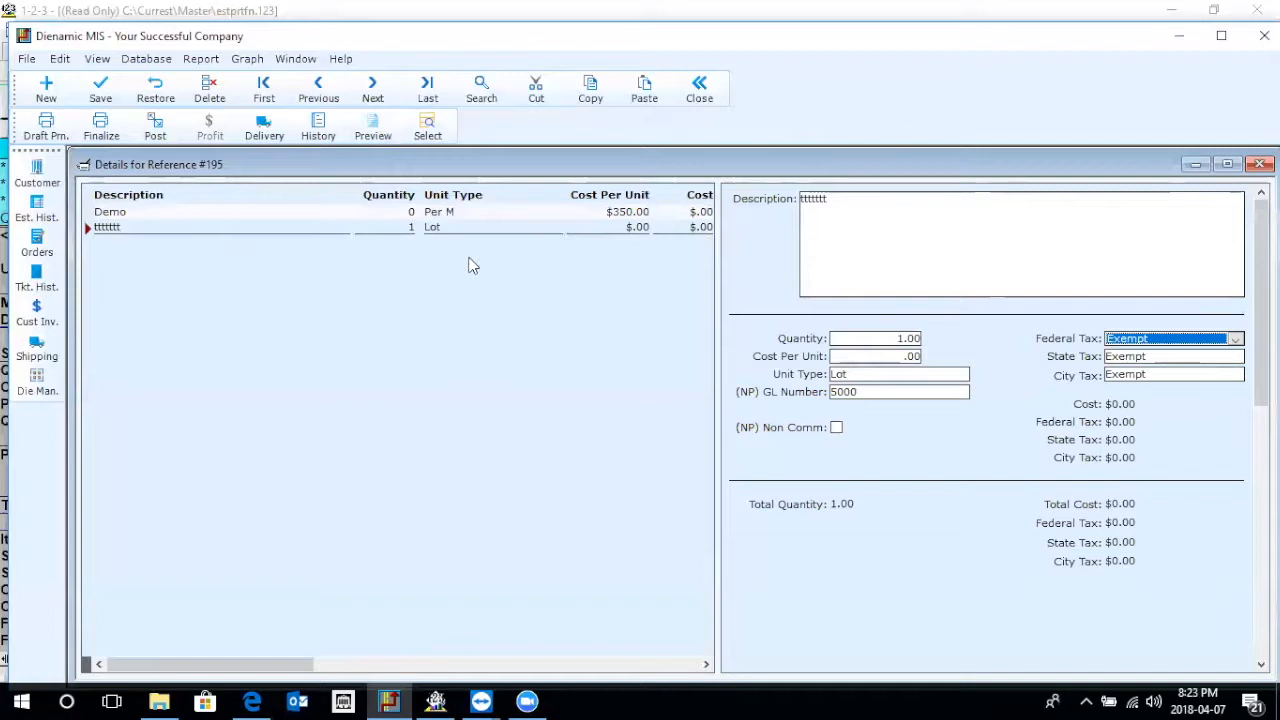
# Set the Demo line's quantity to 15,000.
pyautogui.click(268, 212)
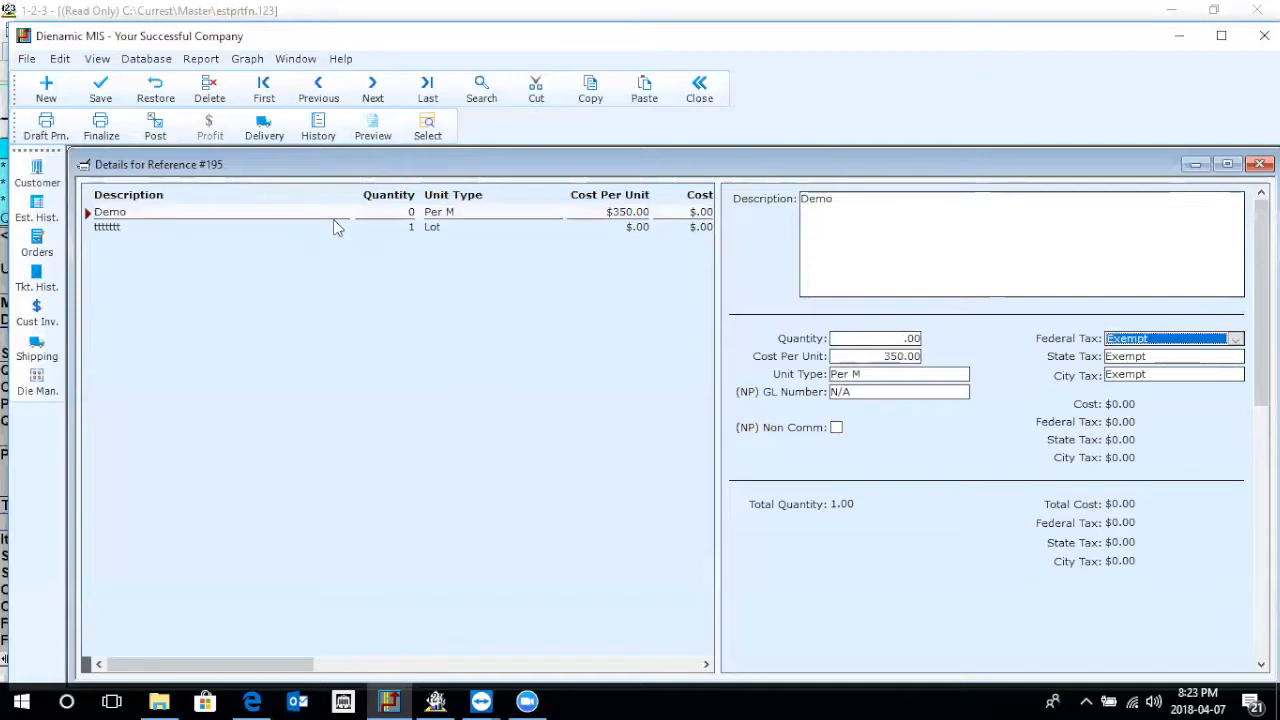
pyautogui.click(892, 342)
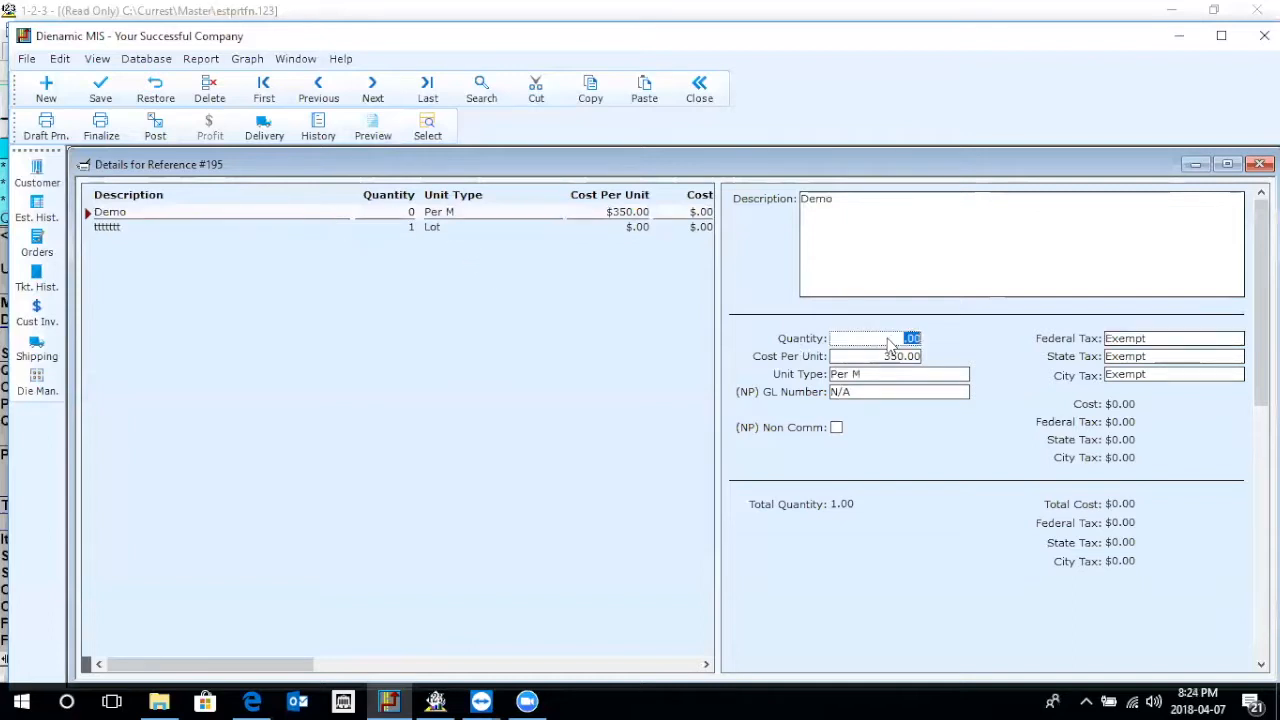
pyautogui.write('16000')
pyautogui.press('Tab')
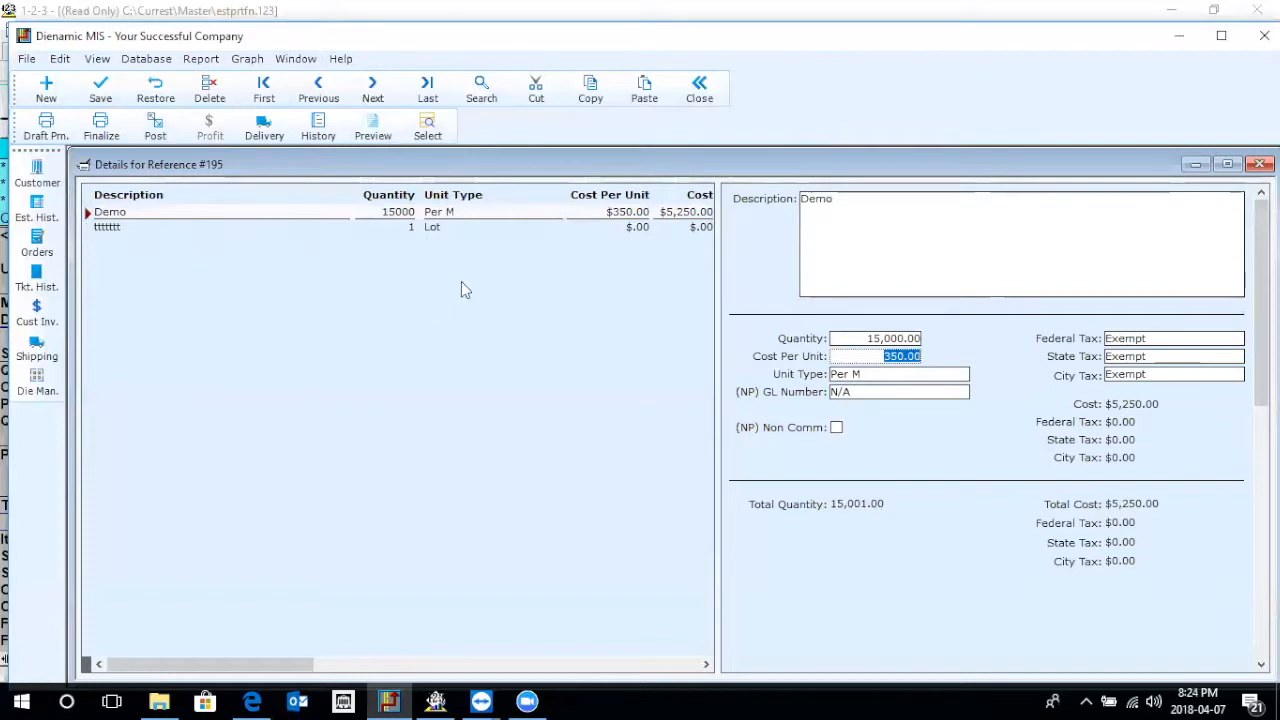
# Preview the draft invoice, check its line items, totals and header details, and close the preview.
pyautogui.click(378, 135)
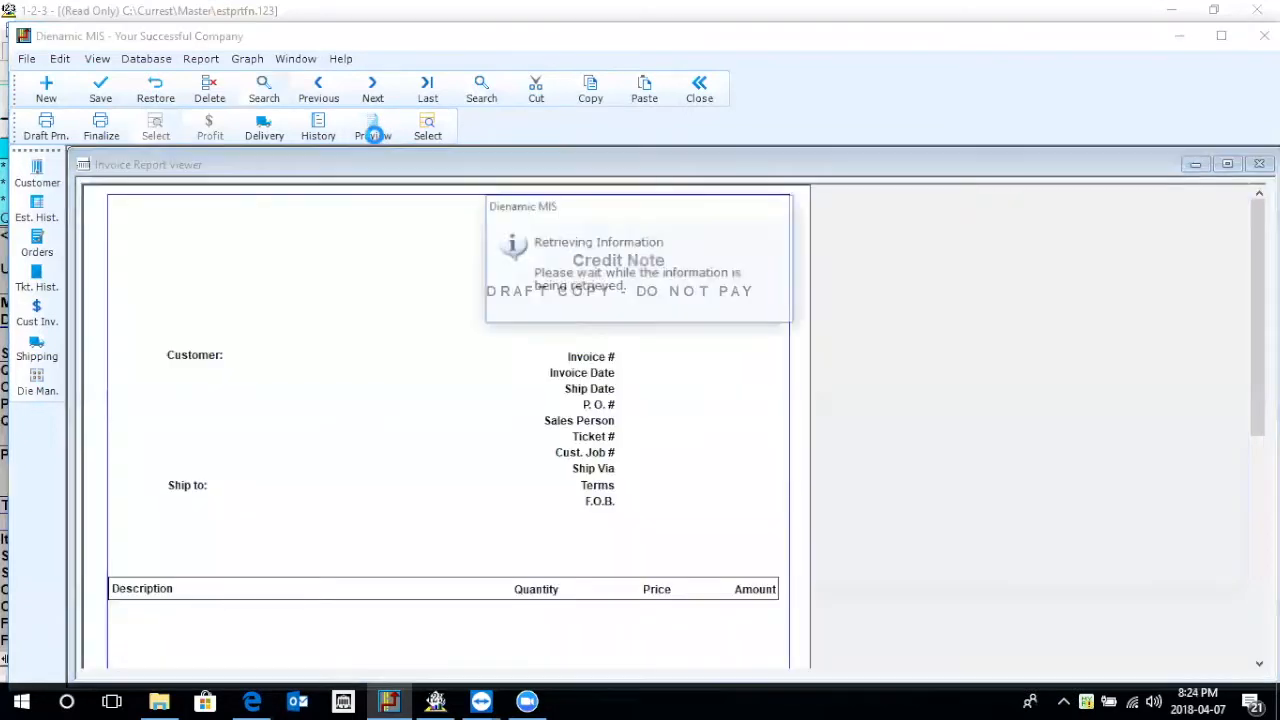
pyautogui.scroll(-3, 533, 318)
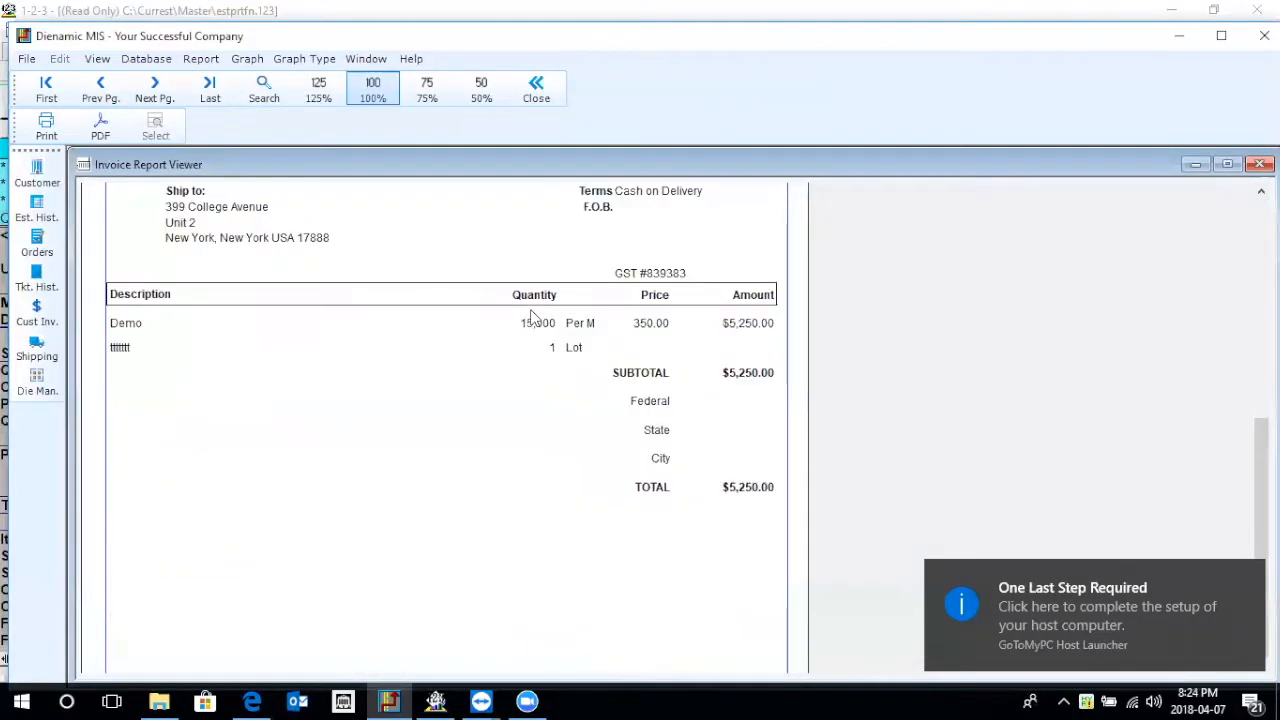
pyautogui.scroll(-2, 533, 318)
pyautogui.scroll(5, 533, 318)
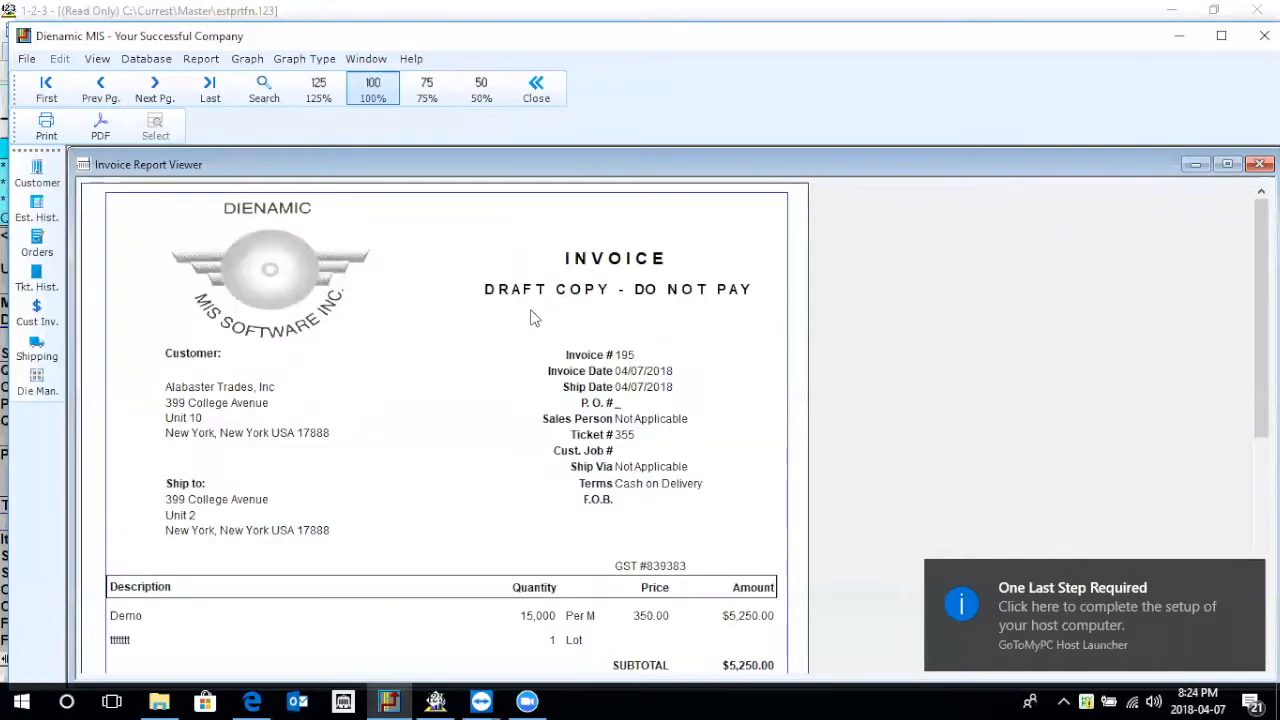
pyautogui.click(532, 90)
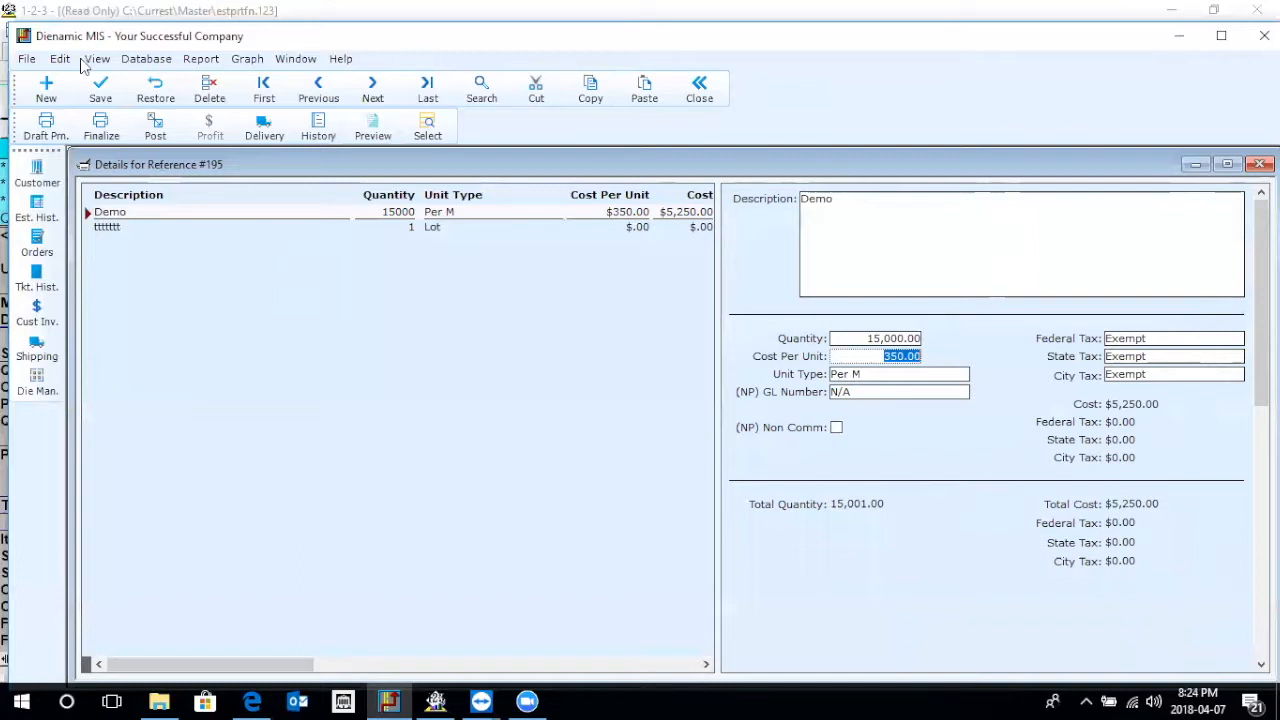
# Print and finalize only the Alabaster Trades invoice dated 2018-04-07, and cancel its confirmation email.
pyautogui.click(101, 128)
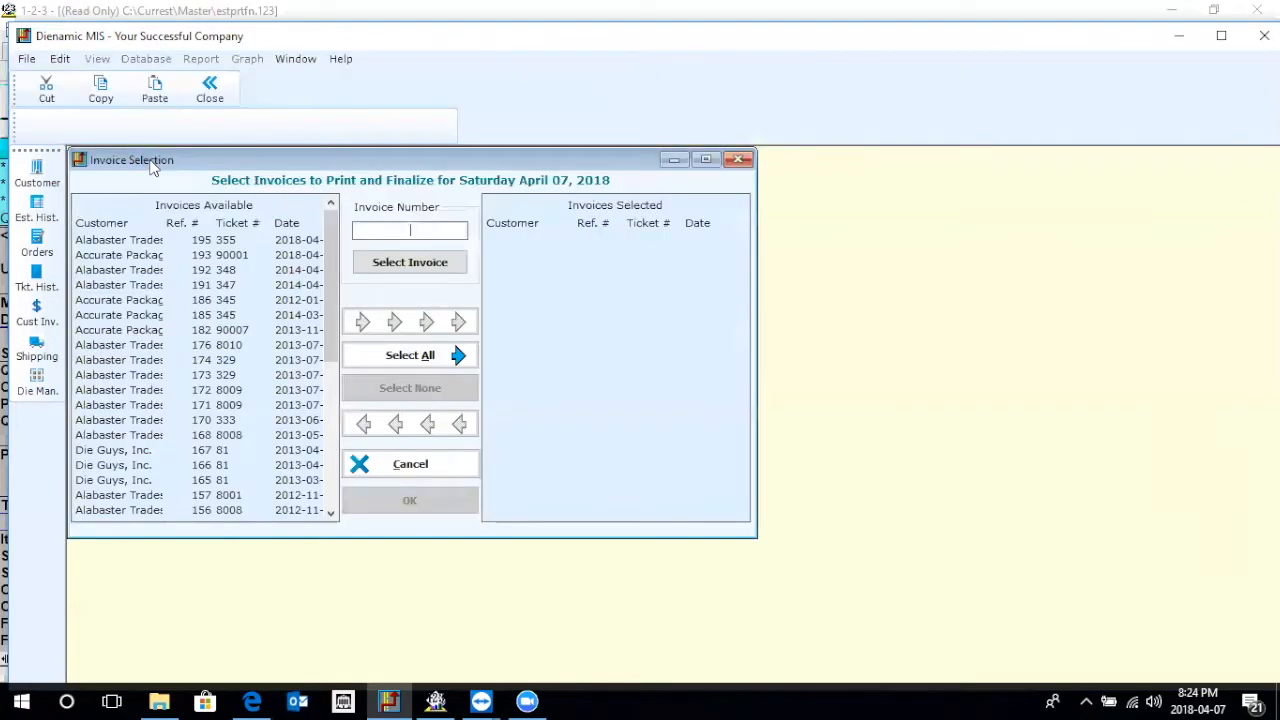
pyautogui.click(152, 244)
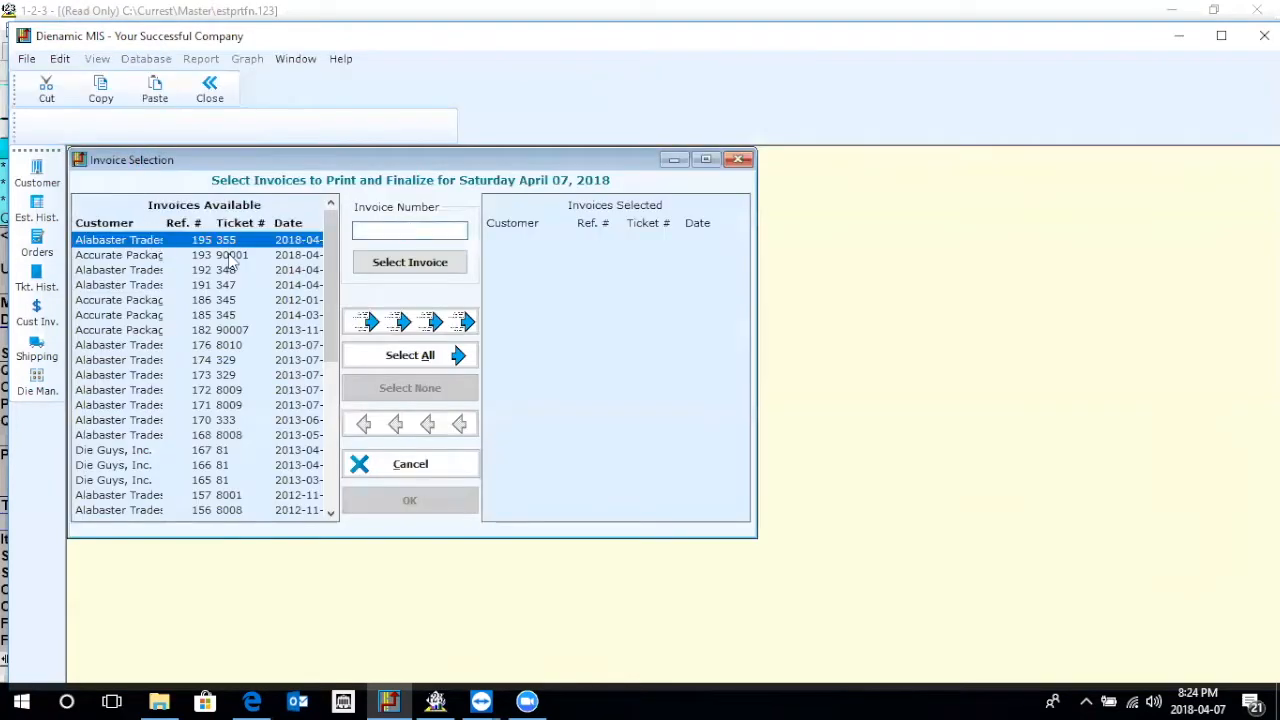
pyautogui.click(372, 328)
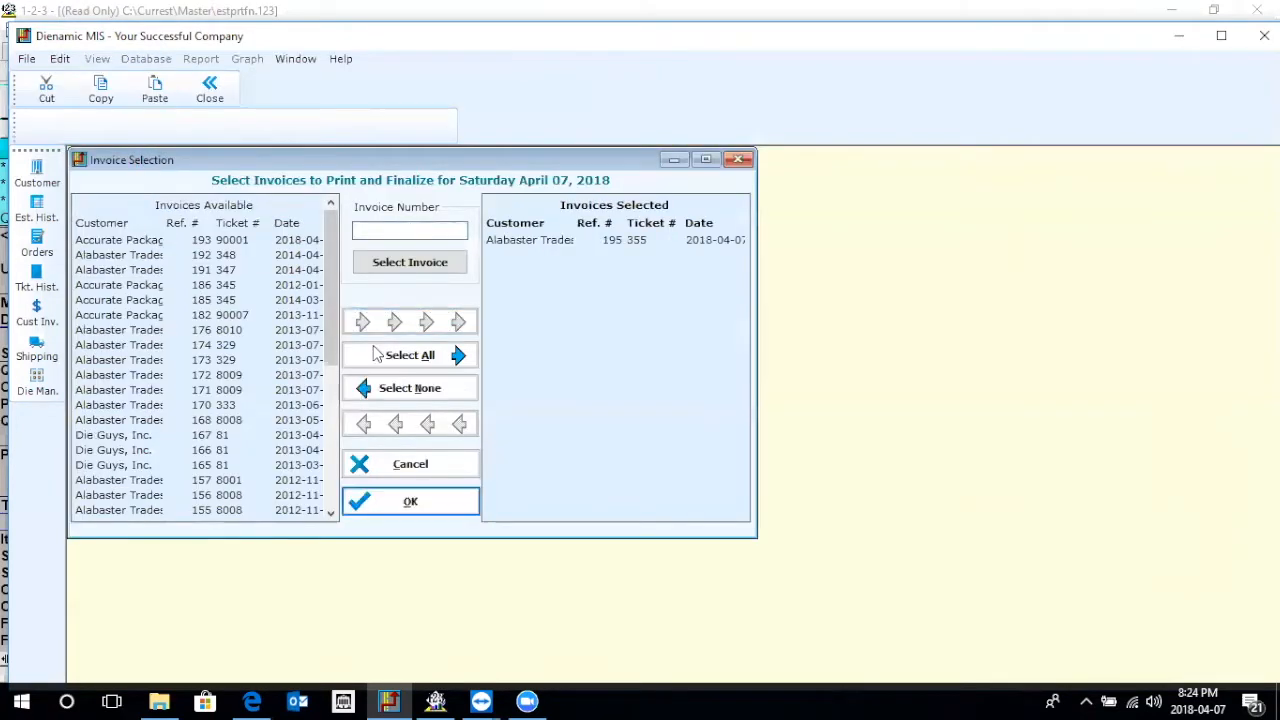
pyautogui.click(449, 514)
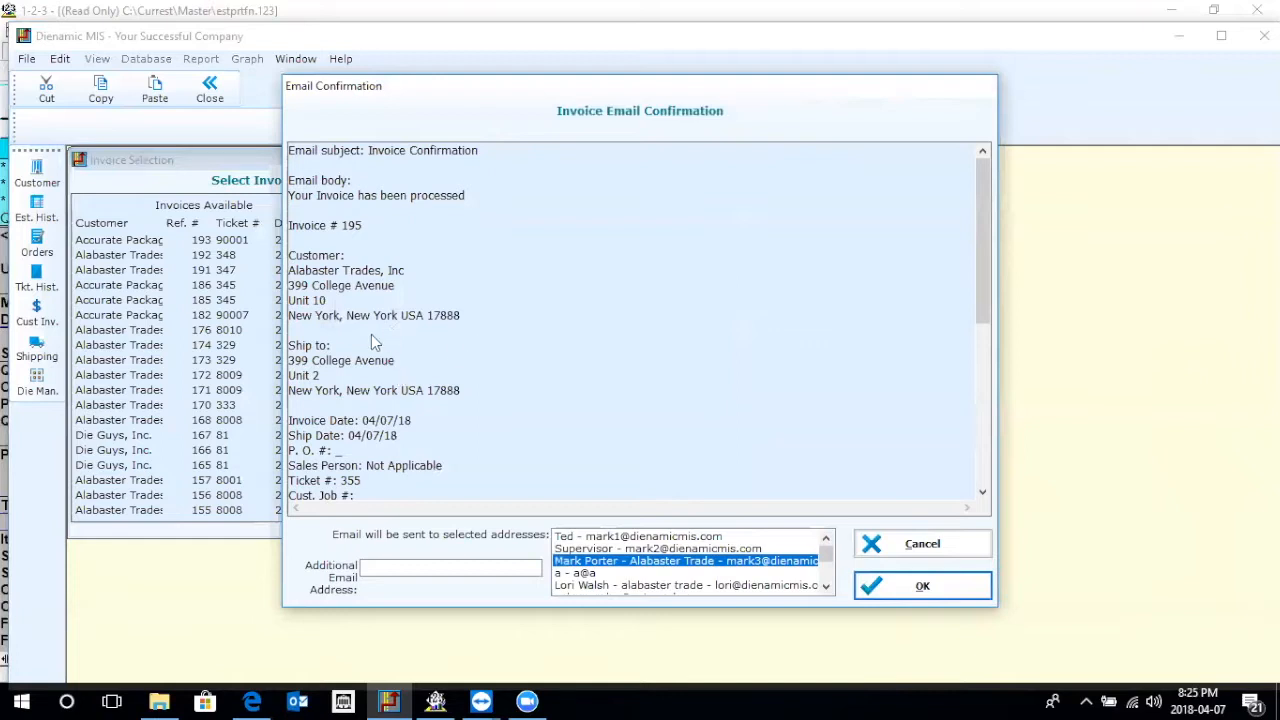
pyautogui.click(911, 543)
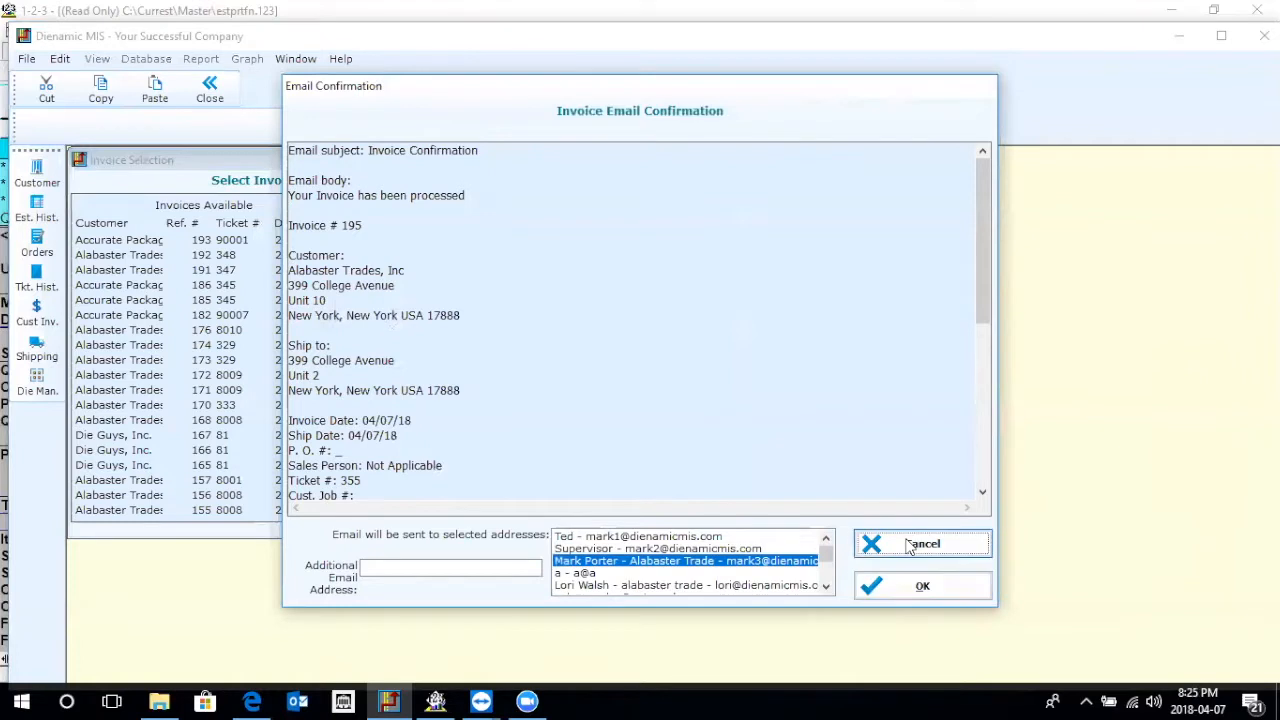